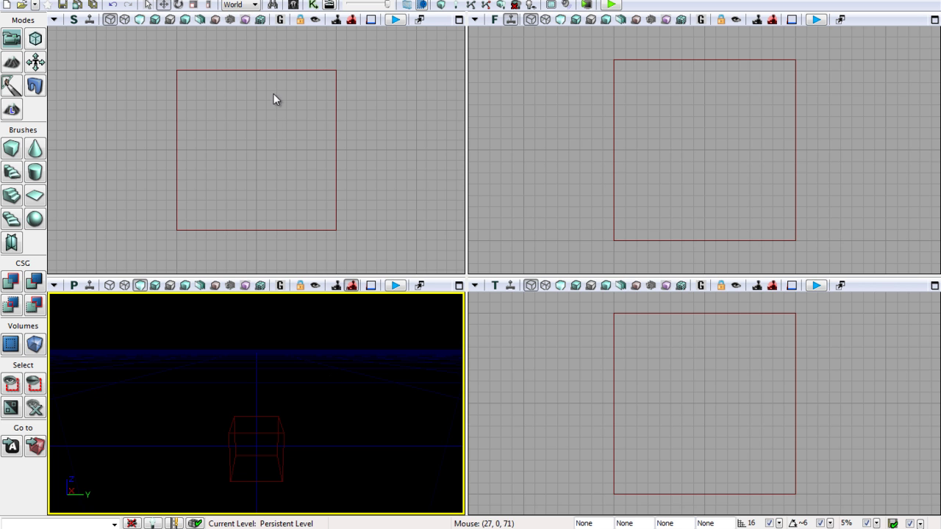
- Open the Content Browser and browse the static meshes across all assets down to the S_LT_Doors meshes
click(293, 6)
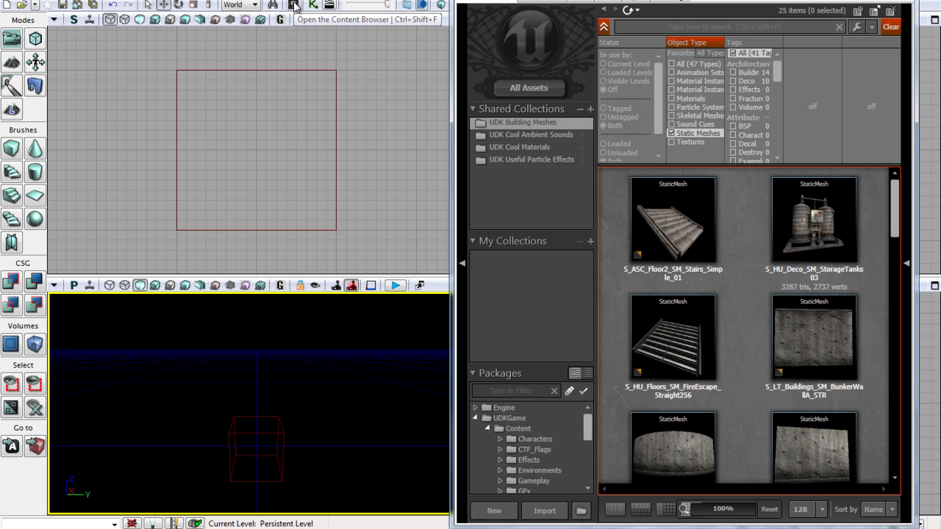
click(541, 90)
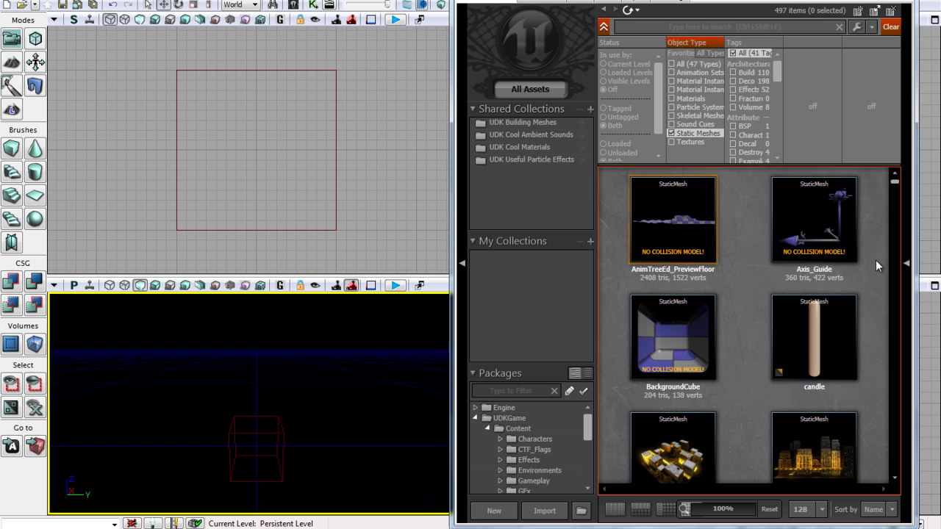
scroll(869, 253, down, 3)
scroll(868, 252, down, 5)
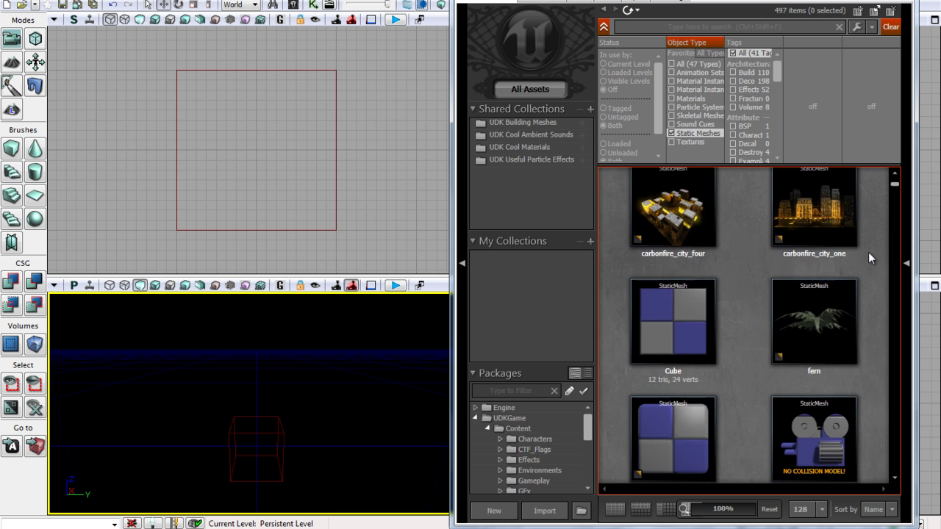
scroll(868, 253, down, 7)
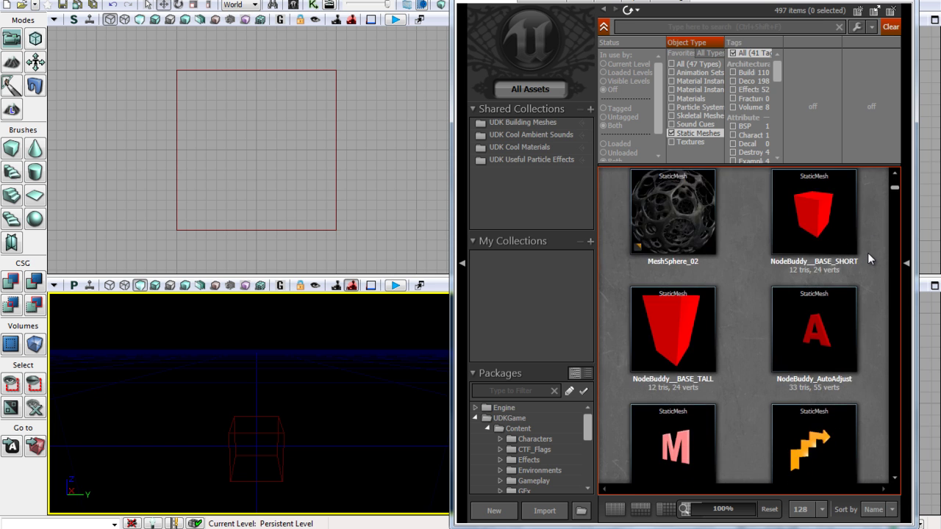
drag(896, 192, 895, 294)
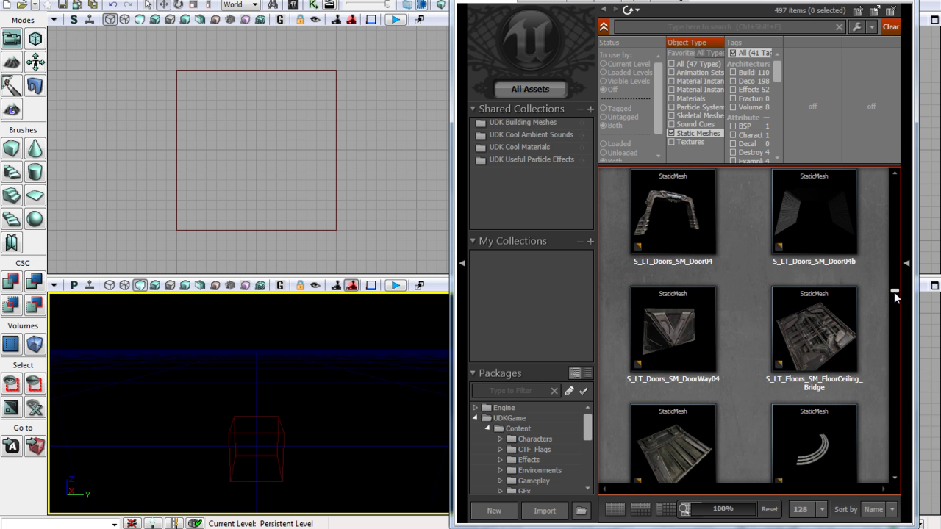
- Place the S_LT_Doors_SM_DoorWay04 static mesh in the perspective view and hide the red builder brush
click(690, 347)
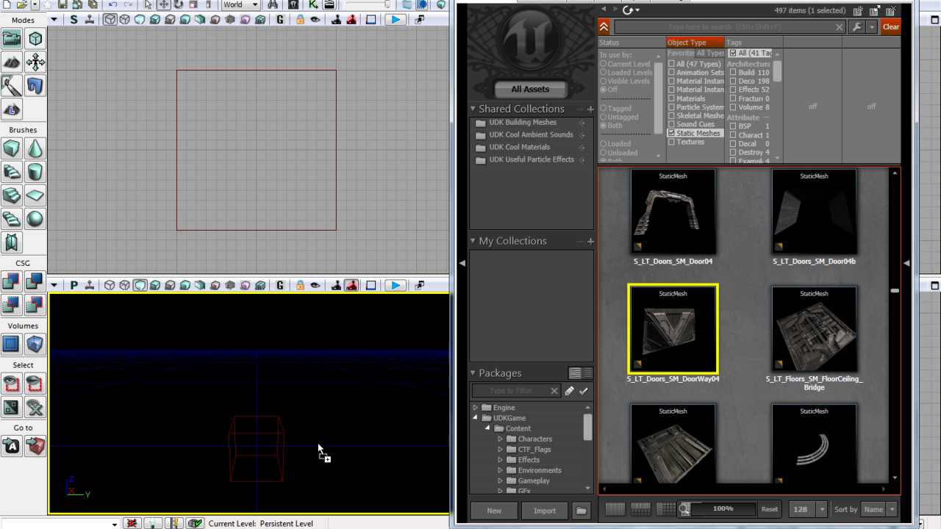
drag(313, 449, 309, 447)
click(151, 459)
key(b)
mouse_move(156, 459)
mouse_down()
mouse_move(178, 435)
mouse_move(330, 424)
mouse_up()
right_drag(330, 423, 455, 424)
mouse_move(456, 428)
mouse_down()
mouse_move(458, 441)
mouse_move(463, 382)
mouse_move(442, 436)
mouse_up()
right_drag(441, 436, 143, 432)
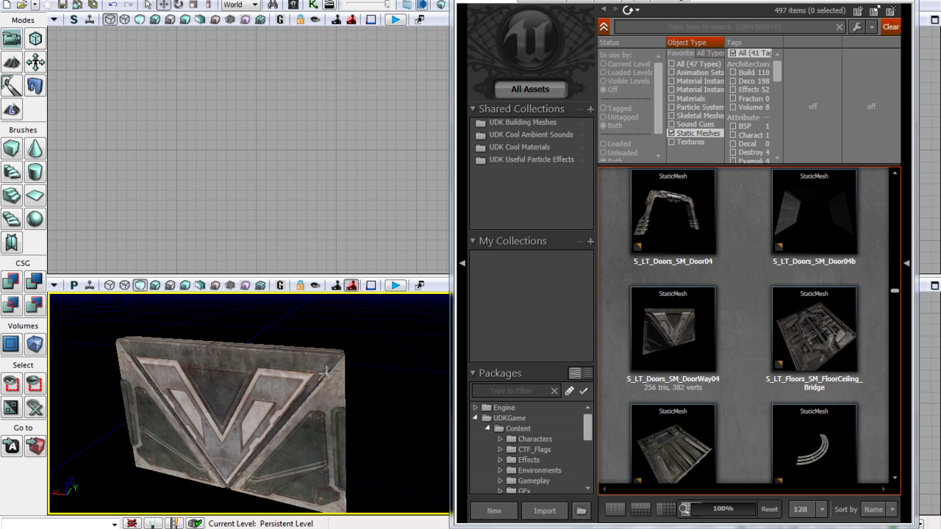
- Select the placed doorway mesh in the perspective view and close the Content Browser
click(237, 381)
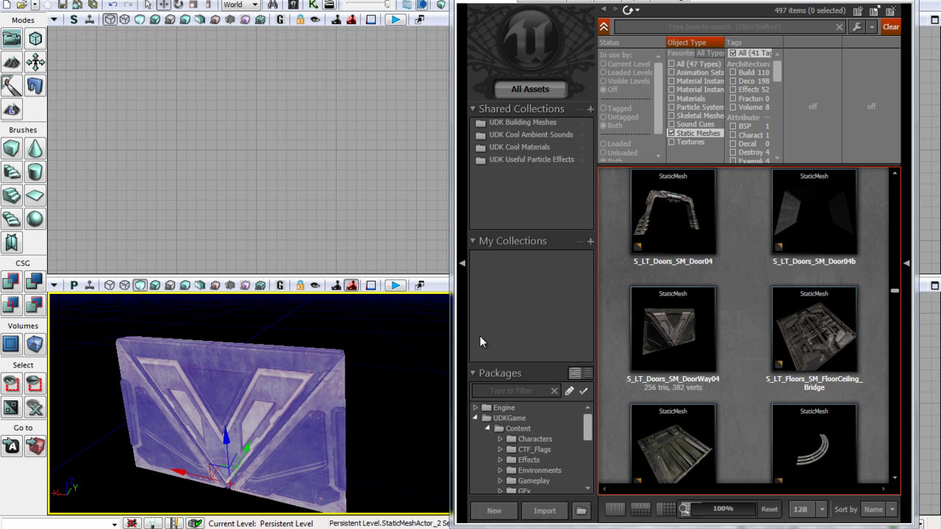
drag(894, 291, 894, 179)
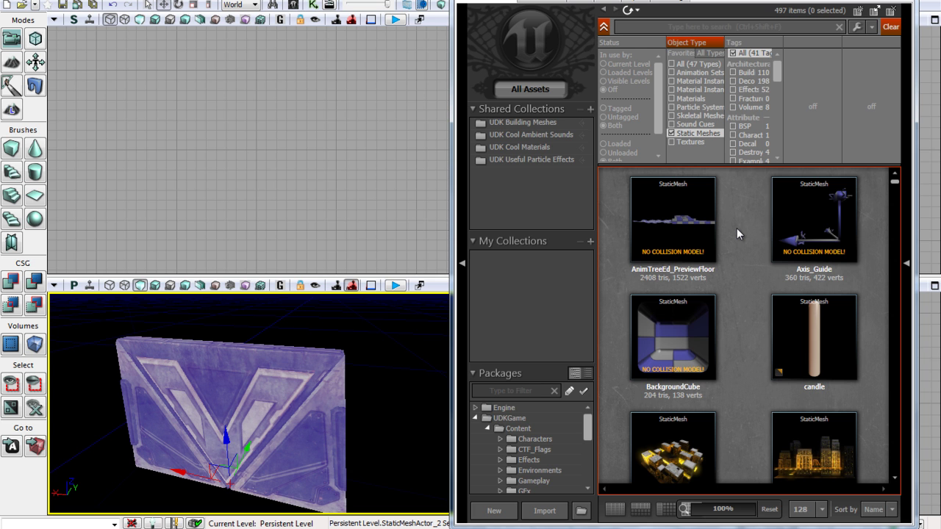
click(388, 362)
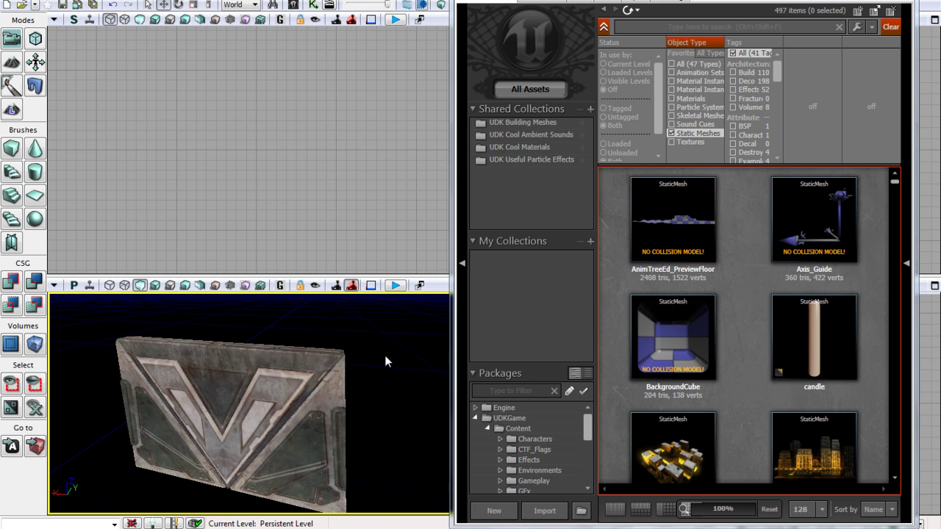
drag(310, 371, 375, 371)
click(288, 392)
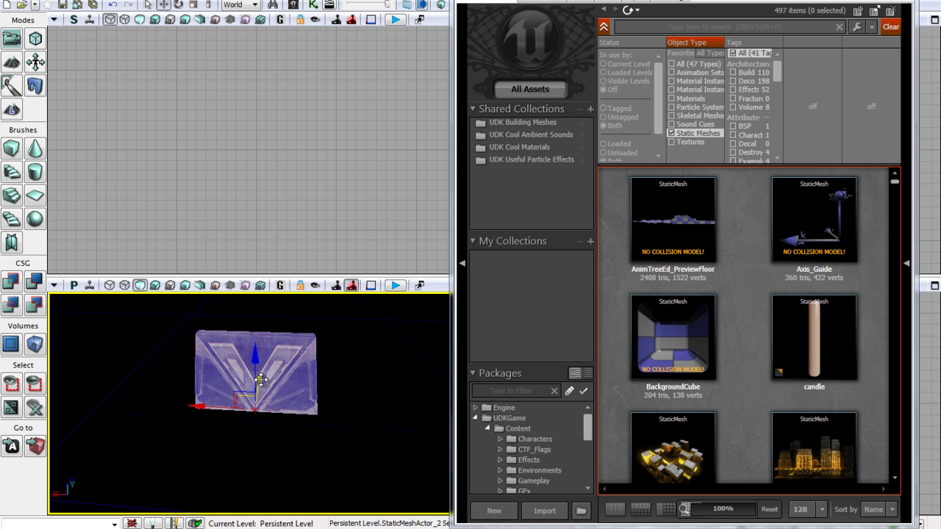
drag(261, 380, 261, 386)
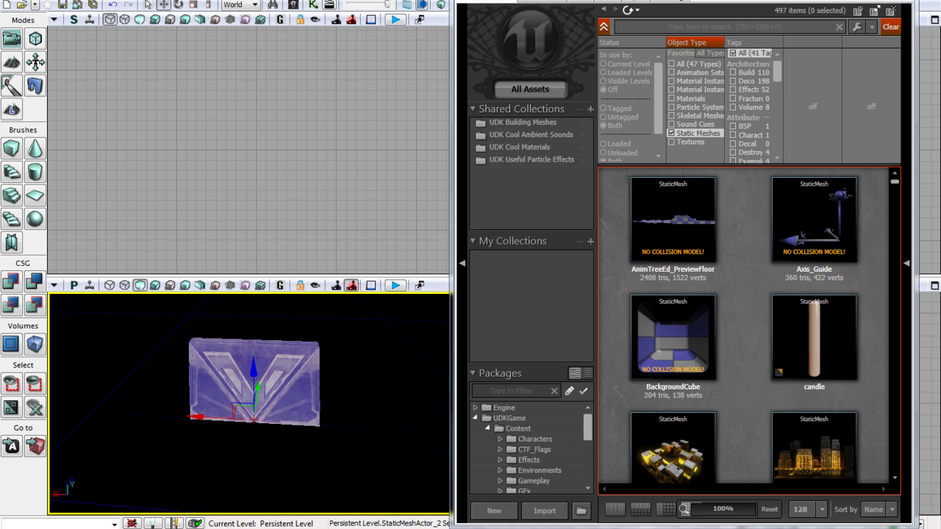
click(901, 1)
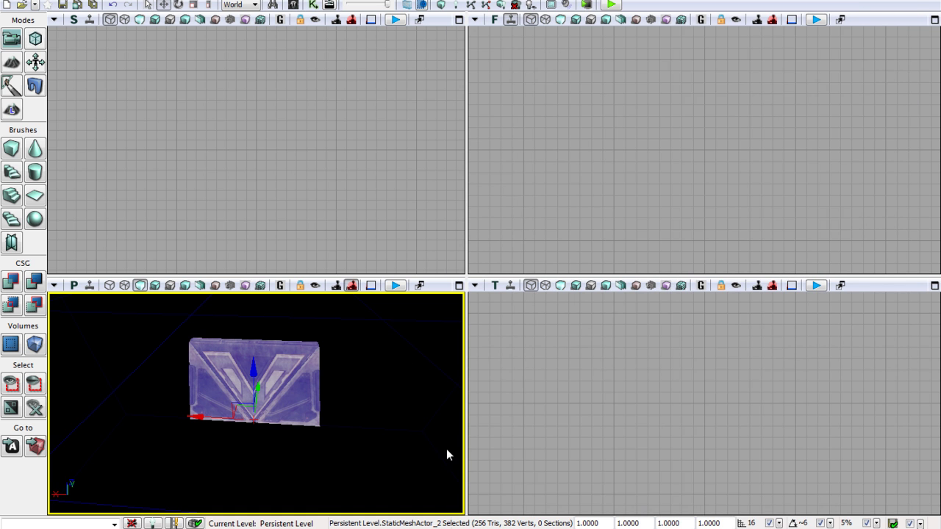
- Set the doorway mesh's uniform draw scale to 0.5
drag(588, 525, 600, 525)
double_click(588, 524)
text(0.5)
key(Return)
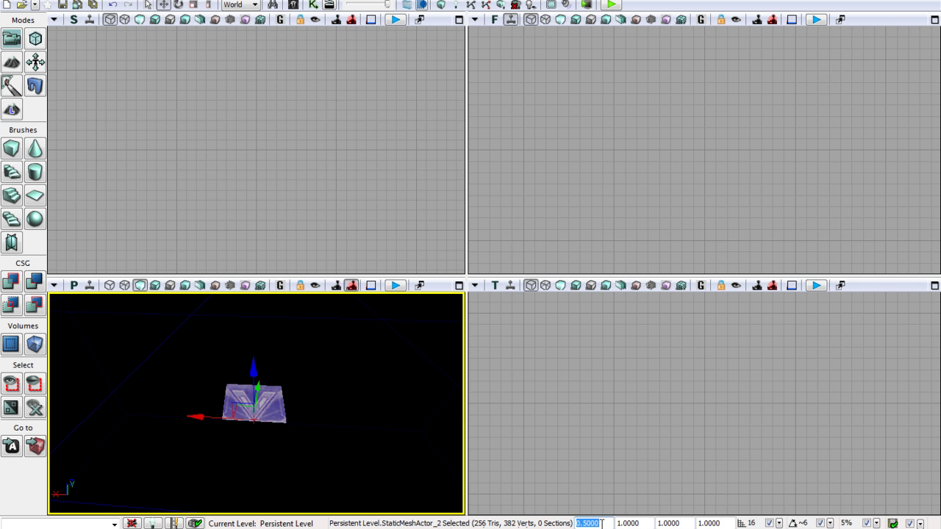
- Set the doorway mesh's uniform draw scale to 3
text(3)
key(Return)
scroll(303, 427, down, 5)
right_drag(302, 416, 316, 367)
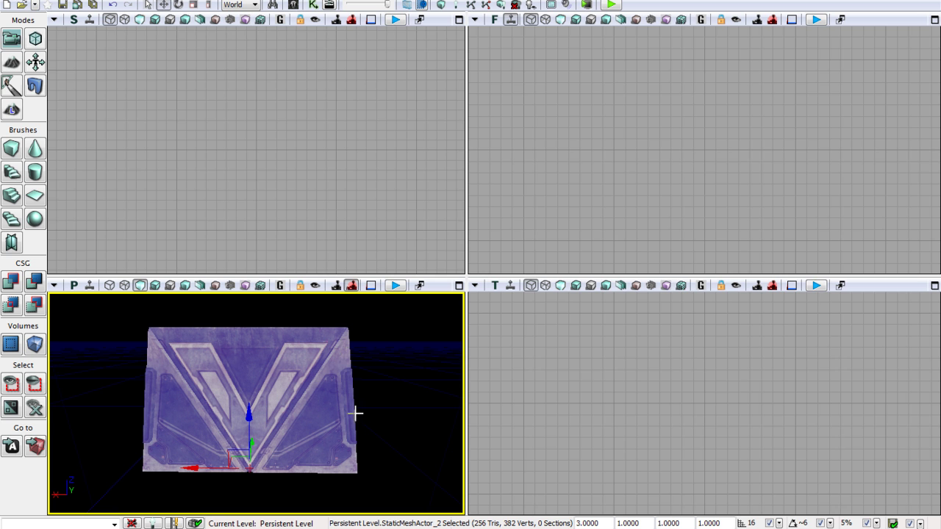
- Reopen the Content Browser, show all object types and list the UDK Building Meshes collection
click(293, 6)
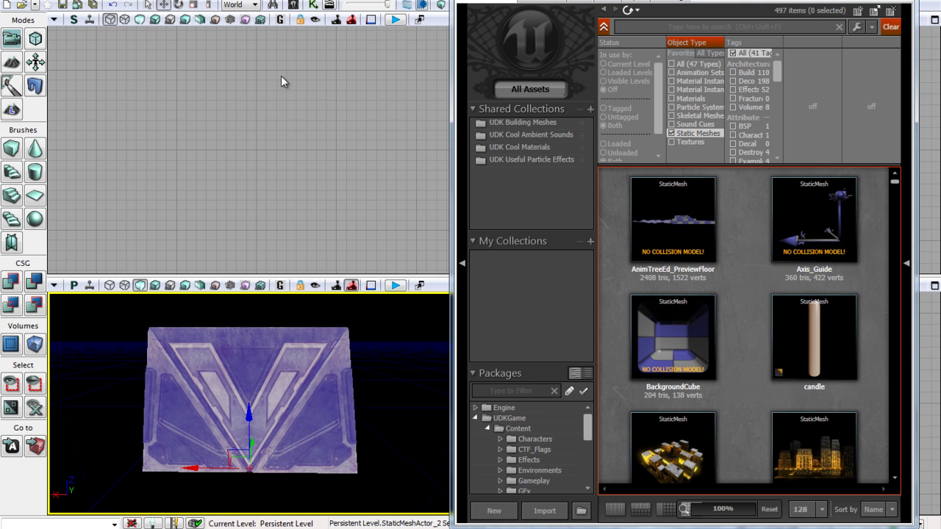
click(674, 65)
click(672, 134)
click(674, 64)
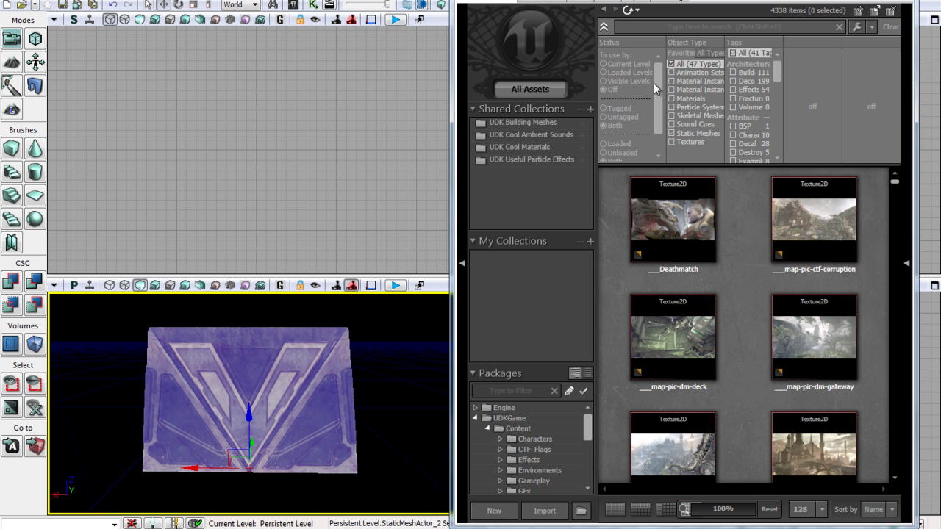
click(522, 123)
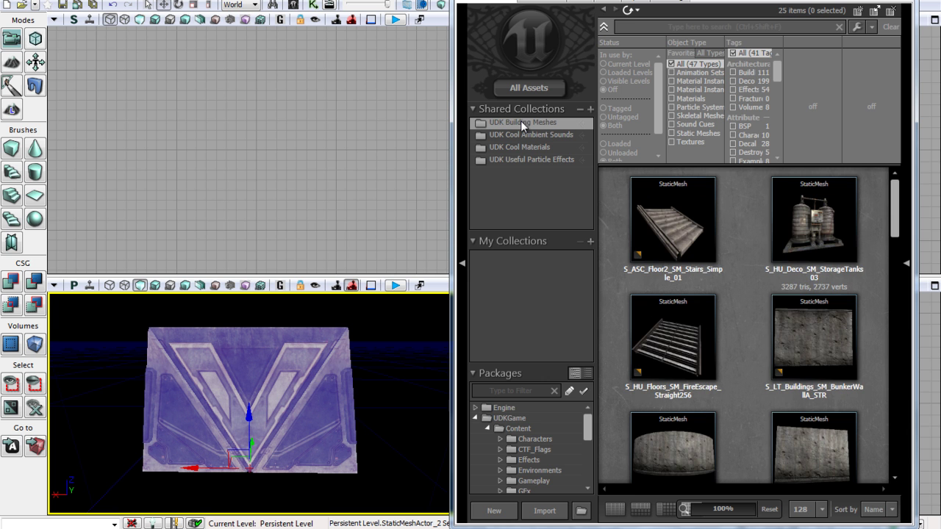
- Place the S_HU_Deco_SM_StorageTanks03 mesh at the doorway in the perspective view and close the Content Browser
click(835, 230)
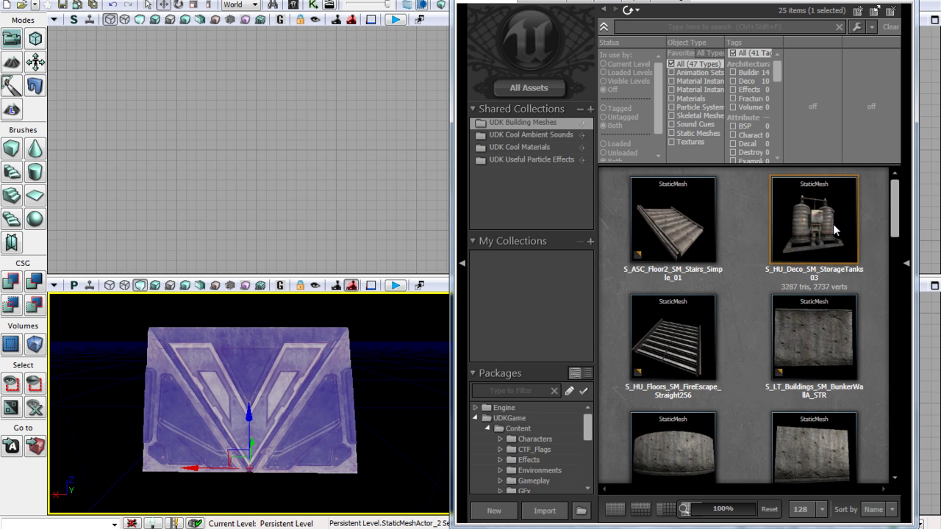
drag(835, 230, 248, 479)
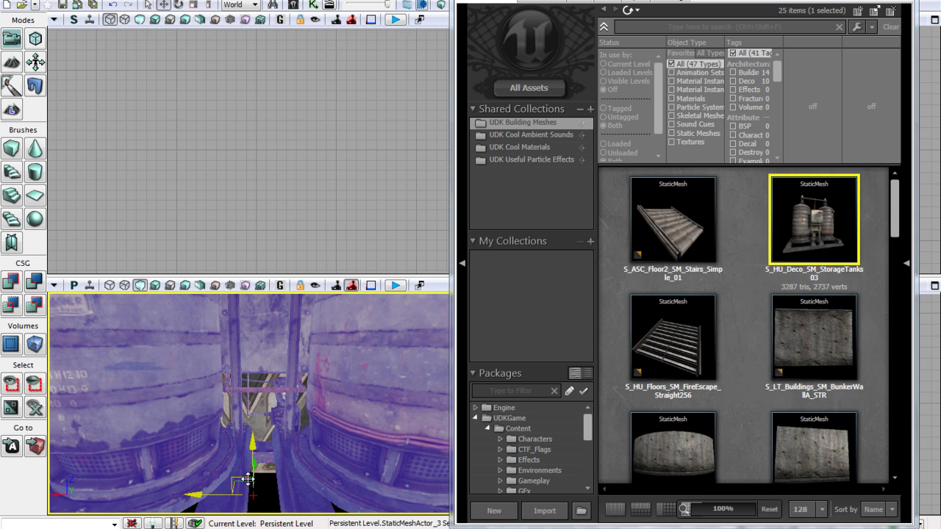
drag(315, 475, 48, 481)
drag(237, 380, 429, 378)
drag(827, 0, 689, 27)
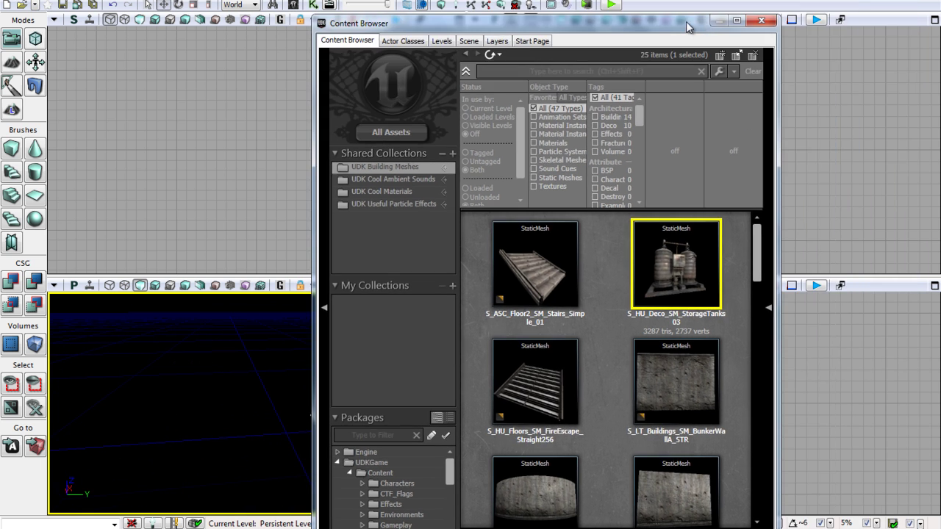
click(761, 21)
- Centre the views on the storage tanks and move the tanks along the Y axis clear of the doorway mesh
key(Home)
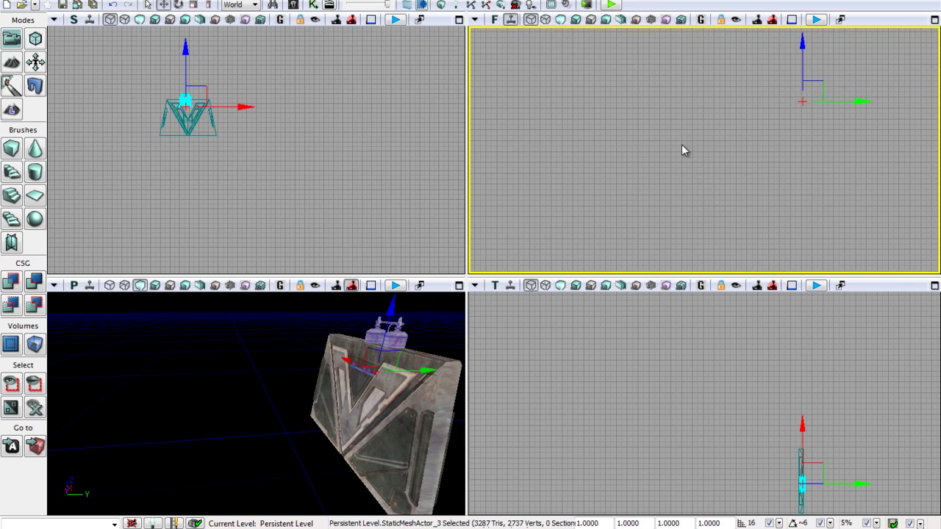
scroll(684, 217, up, 3)
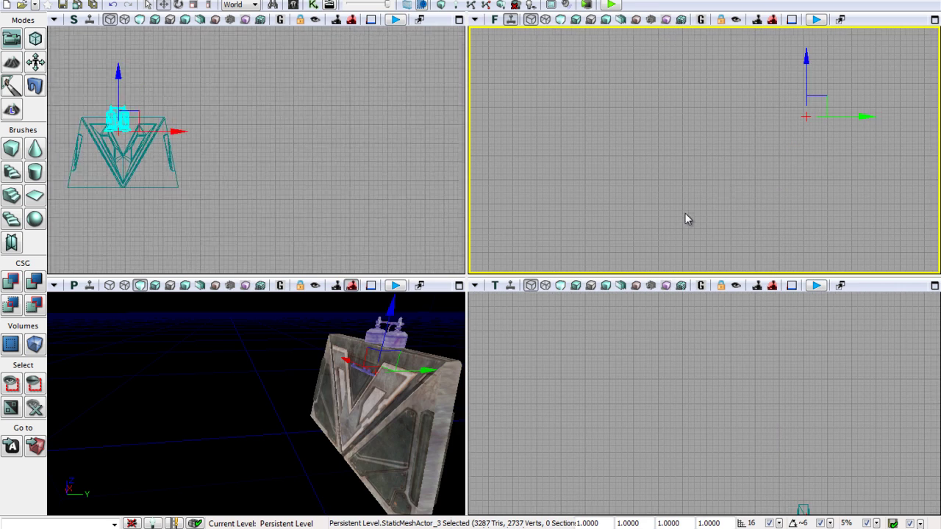
drag(845, 118, 717, 289)
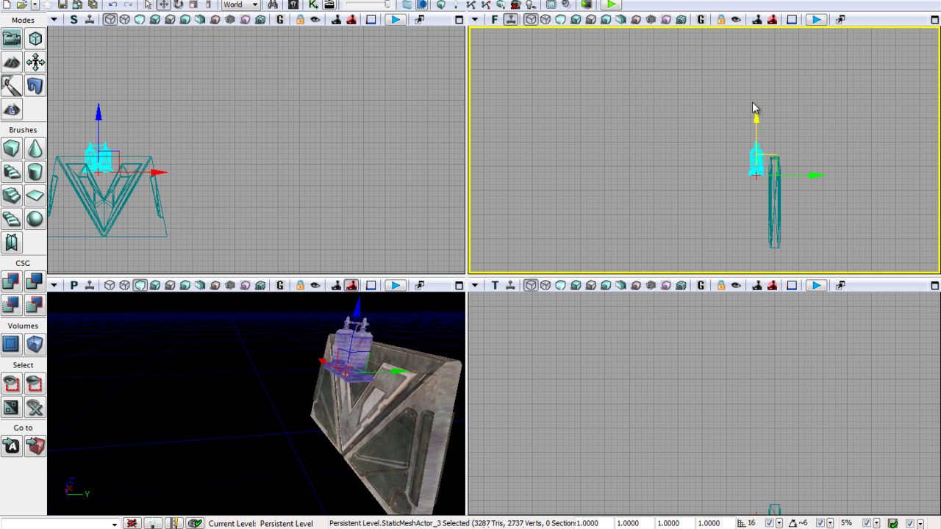
- Deselect the tanks and frame both meshes in the side, front and top views to examine their relative positions
click(836, 345)
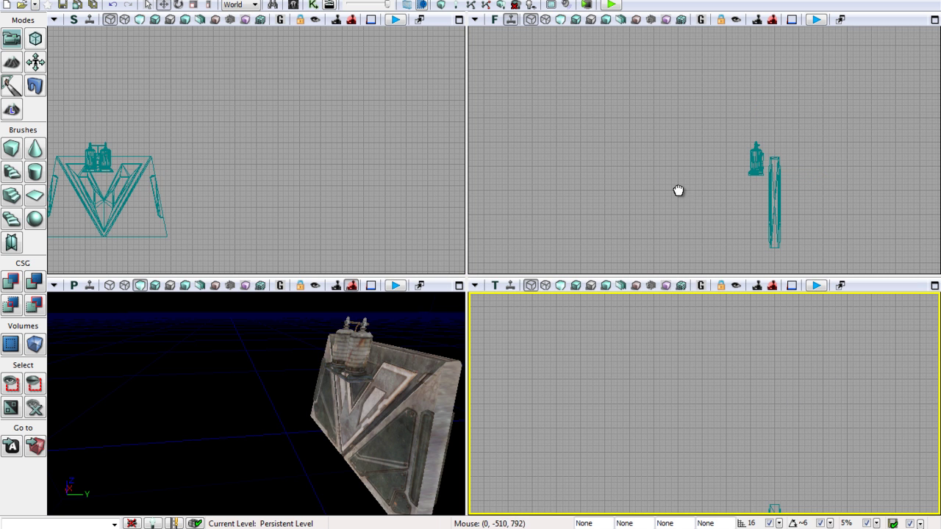
drag(678, 191, 592, 166)
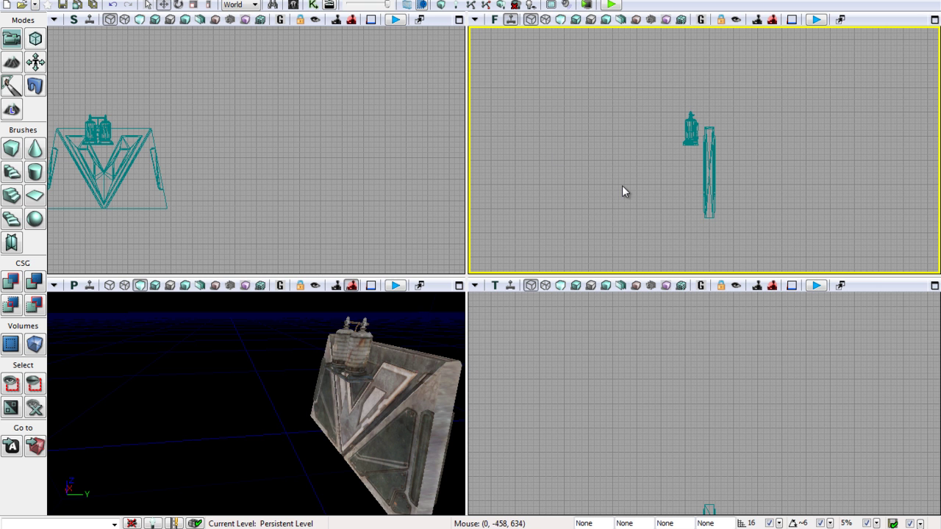
key(w)
drag(647, 160, 719, 189)
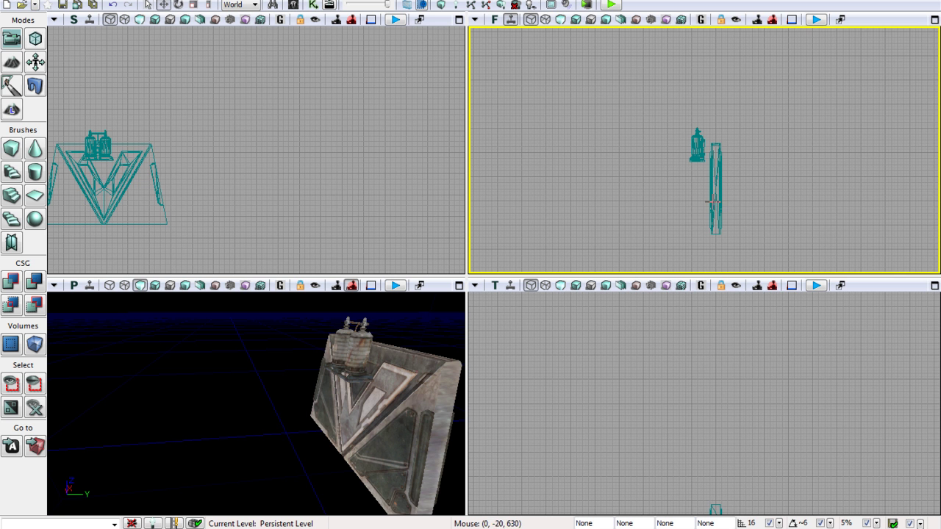
click(800, 462)
drag(801, 463, 535, 231)
click(351, 165)
drag(351, 165, 387, 172)
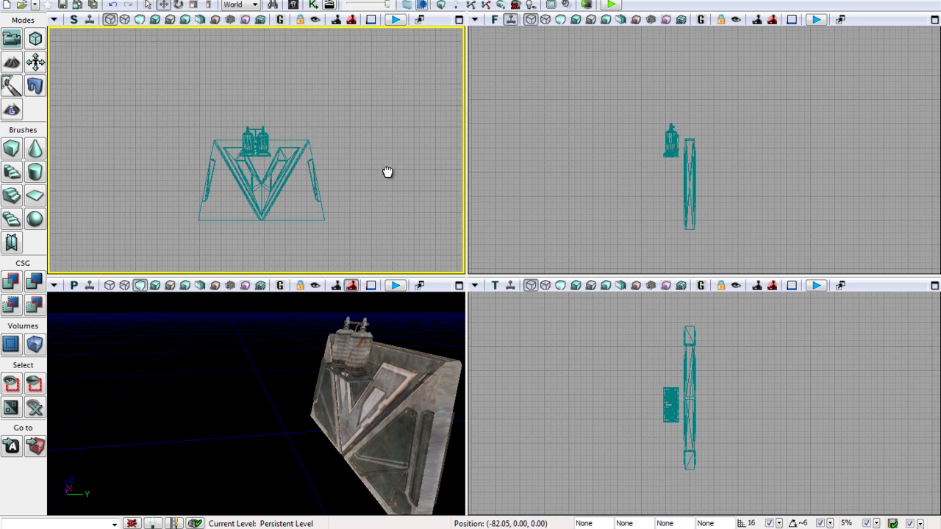
scroll(388, 172, up, 4)
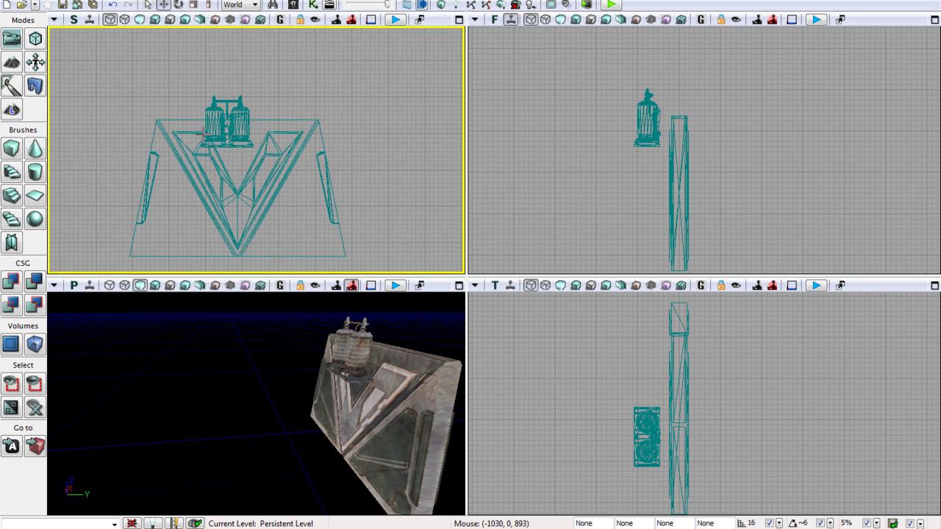
- Move the storage tanks onto the doorway mesh's top edge, centred across its thickness and along its width
click(203, 135)
drag(697, 146, 731, 147)
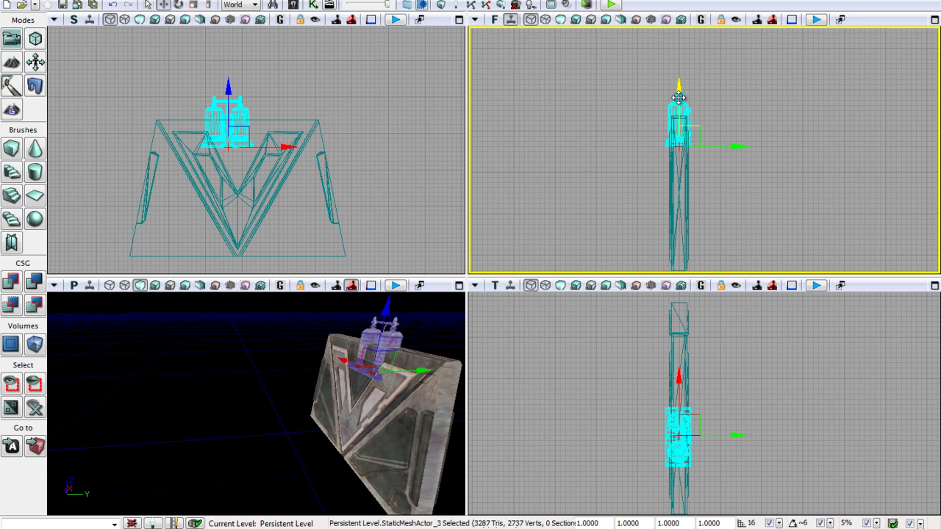
drag(678, 98, 683, 56)
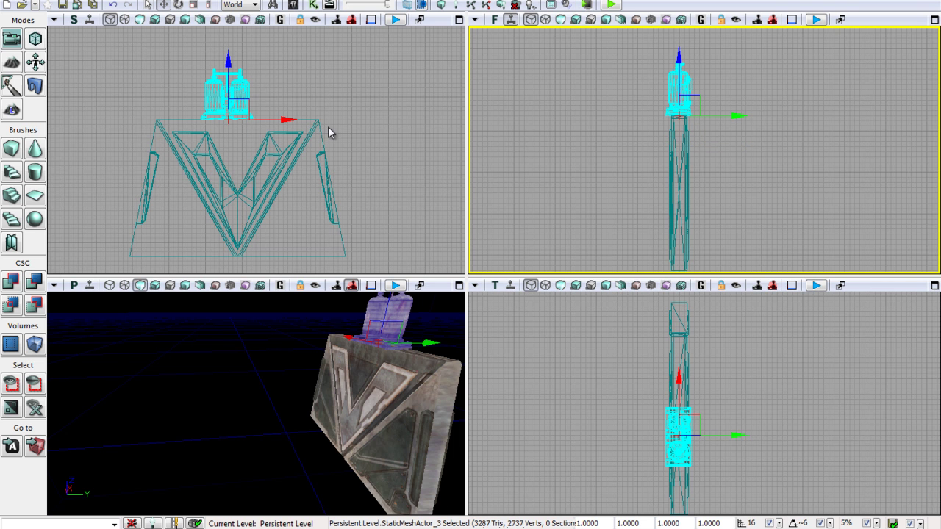
drag(290, 120, 307, 111)
drag(237, 332, 447, 324)
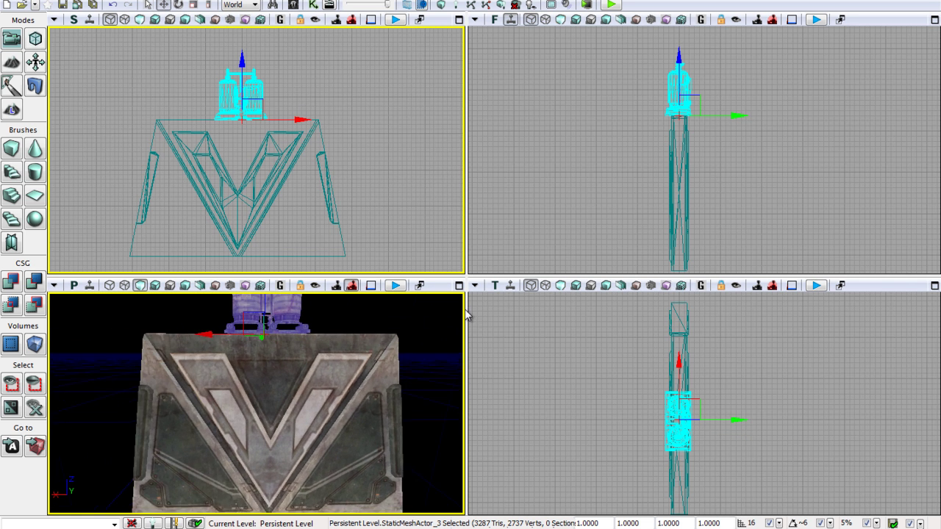
scroll(466, 314, down, 5)
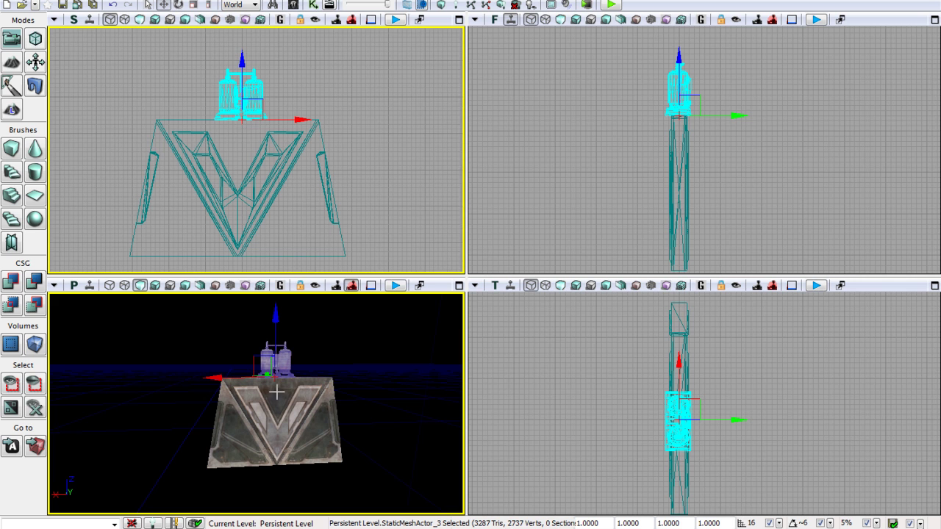
- Set the storage tanks' uniform draw scale to 2
double_click(606, 524)
text(2)
key(Return)
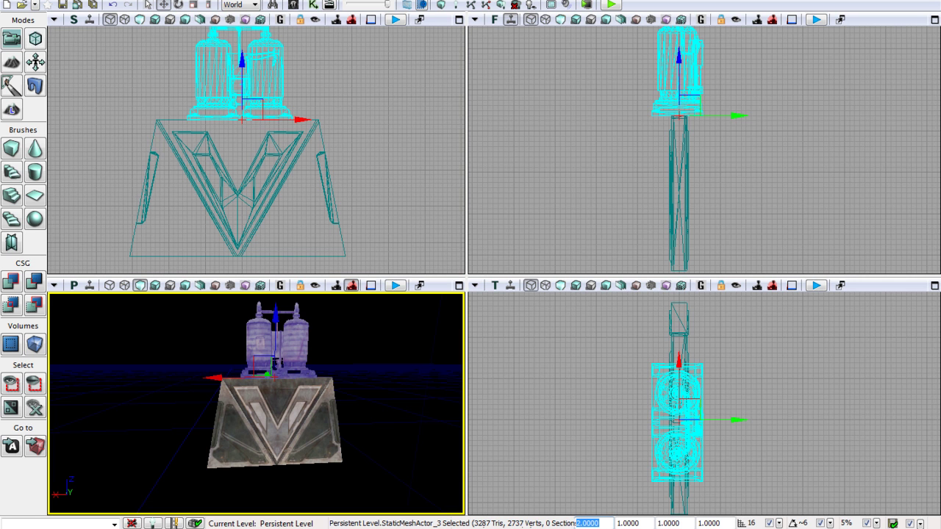